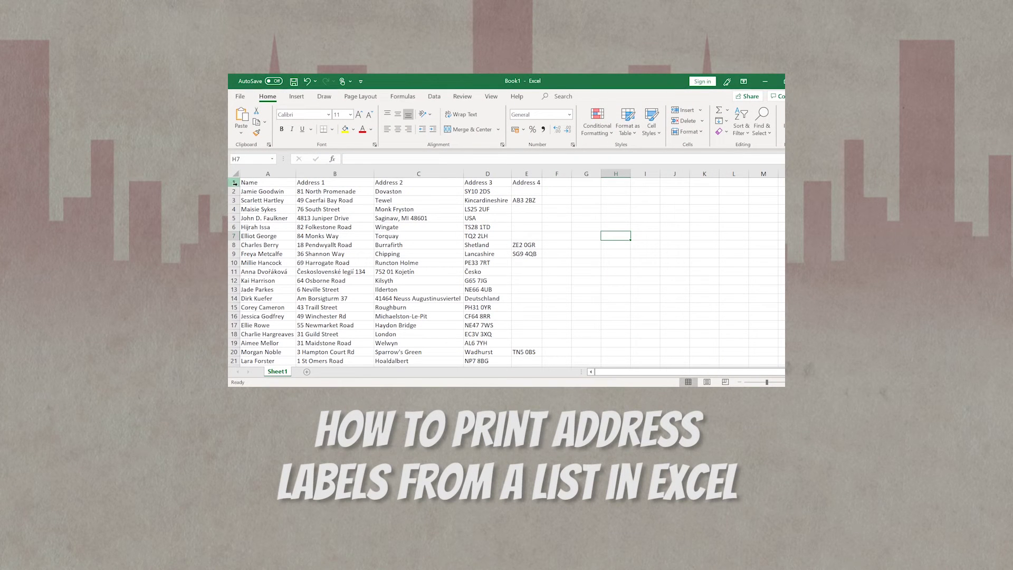
Bold the header row of the Excel address list, then preview the merged results in Word.
click(234, 183)
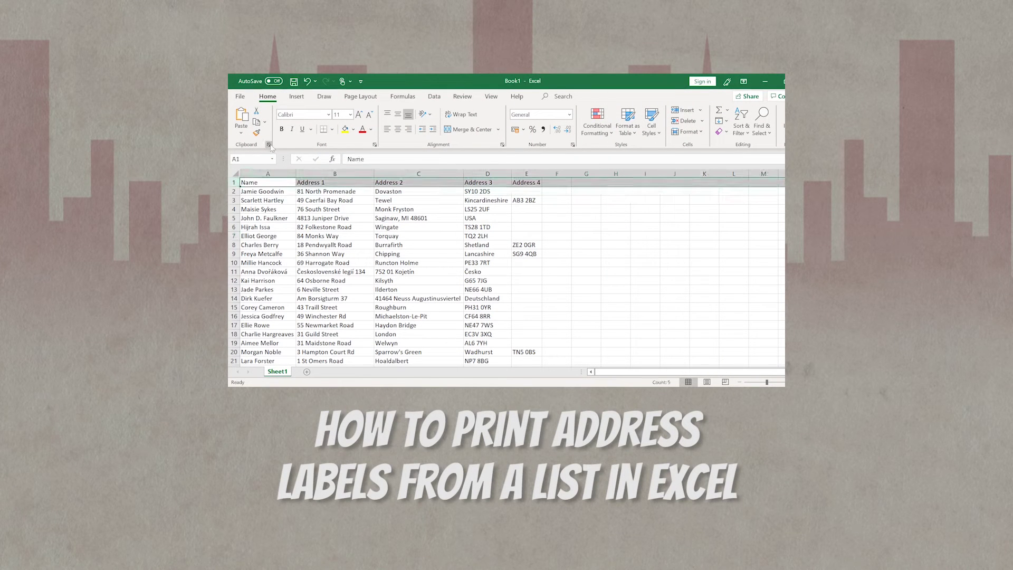
click(281, 129)
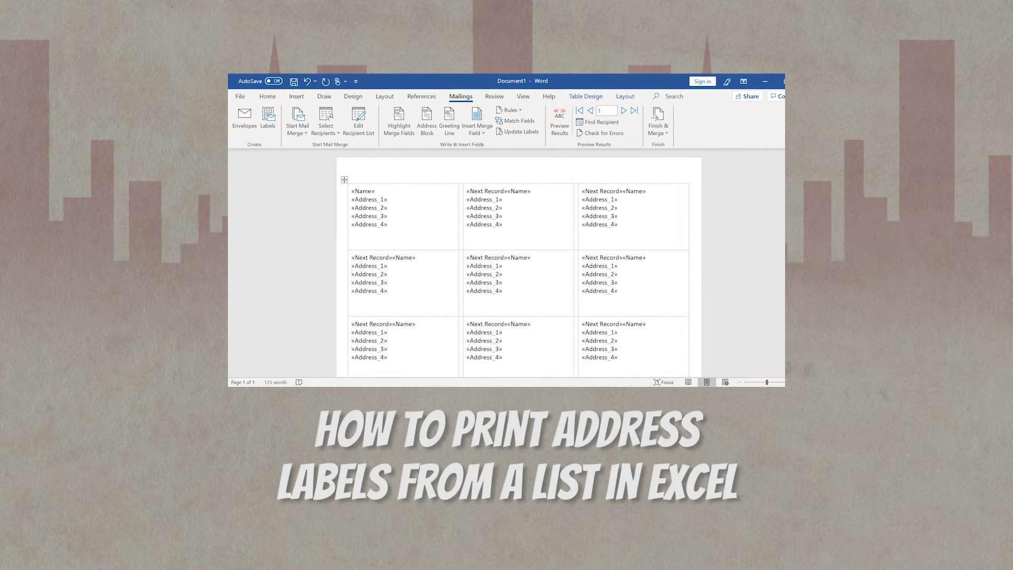
click(564, 132)
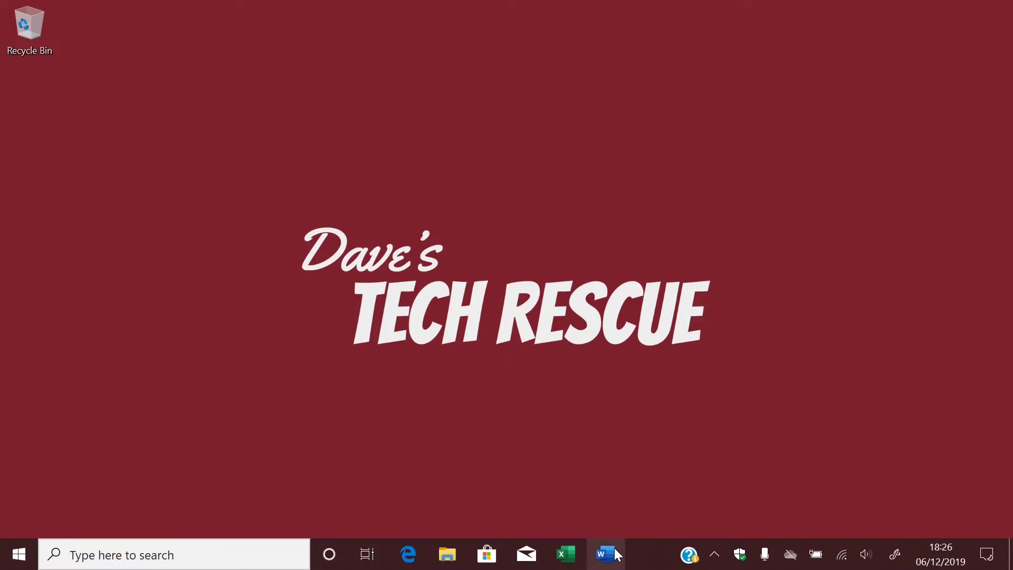
Start a blank Word document and bring up Label Options from Mailings > Labels.
click(614, 550)
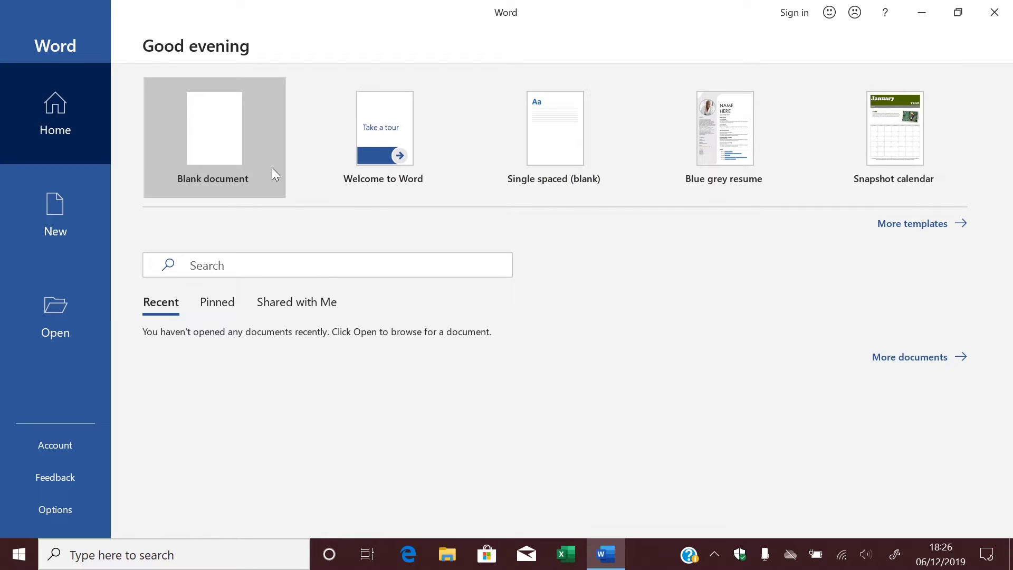
click(269, 165)
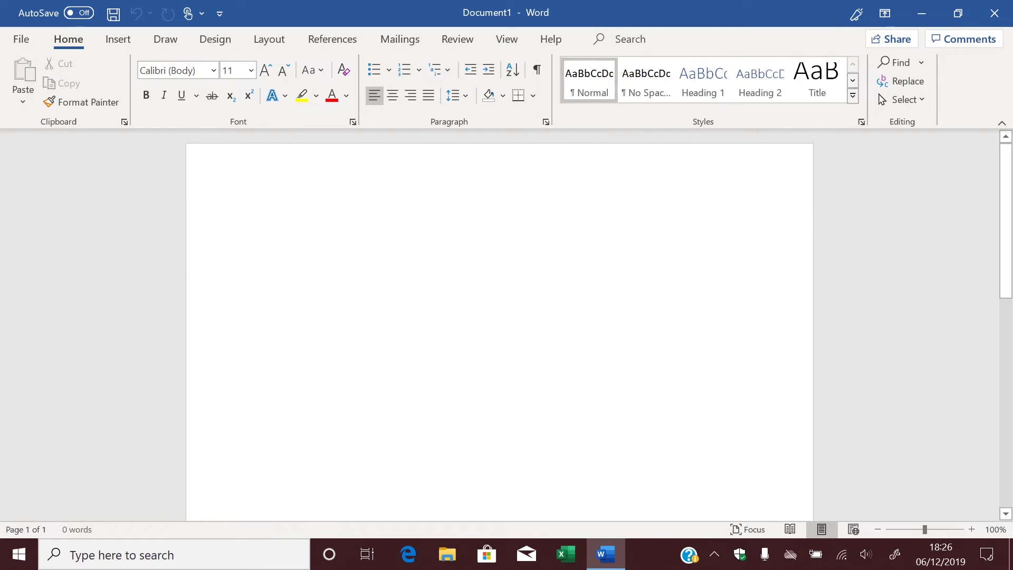
click(415, 43)
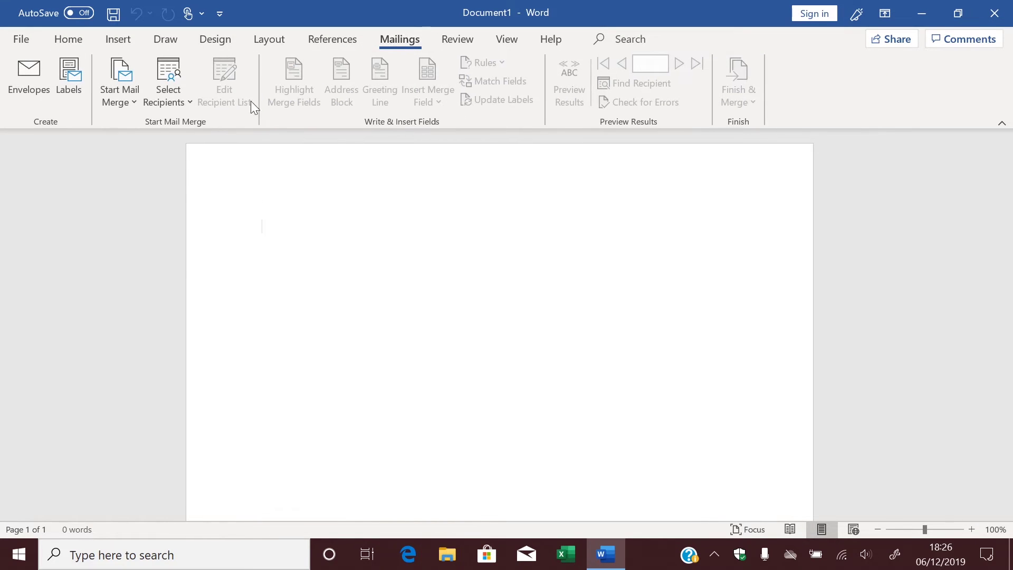
click(76, 82)
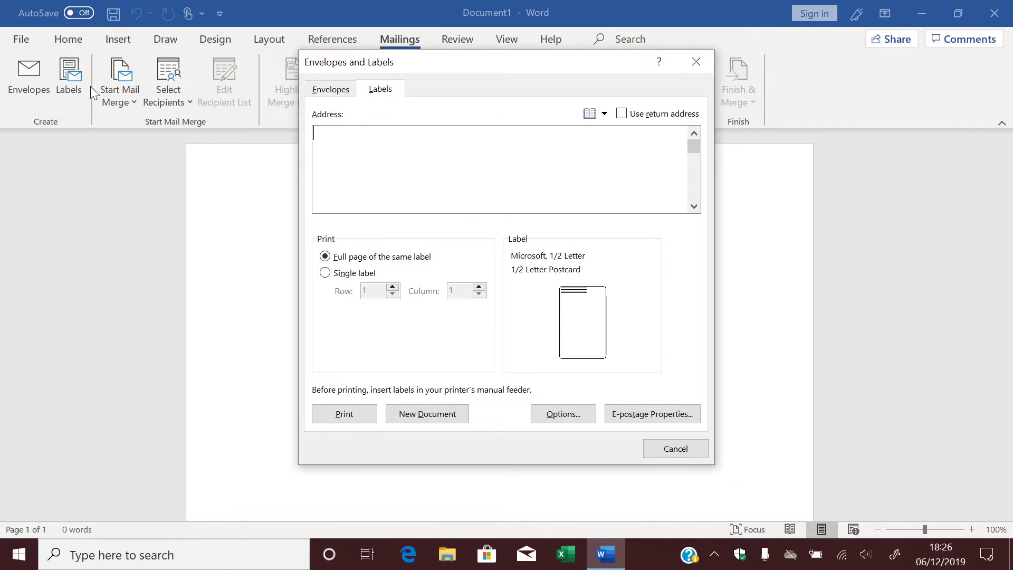
click(569, 414)
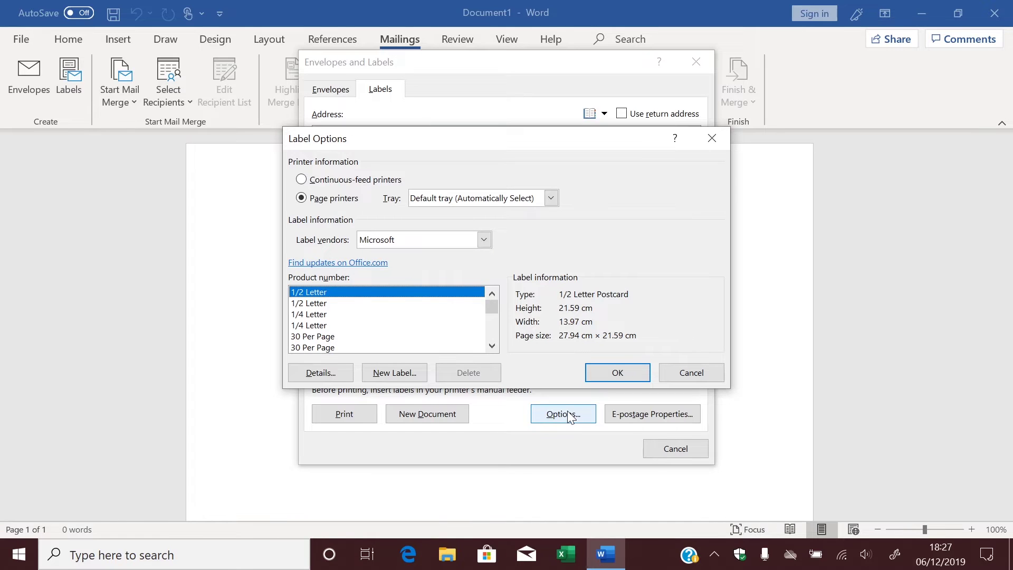
Browse the Label vendors list toward Avery A4/A5.
click(412, 242)
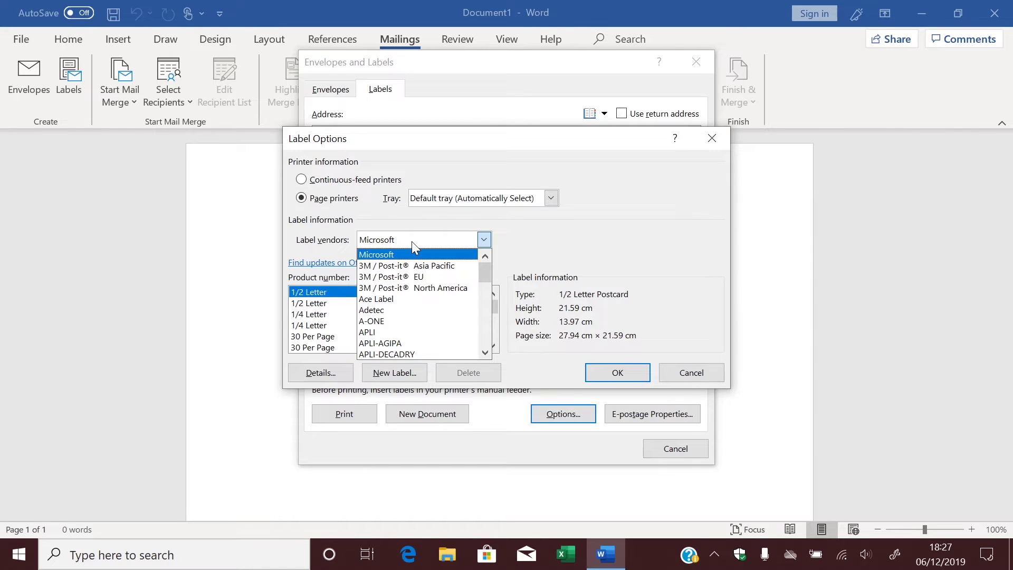
scroll(422, 315, down, 2)
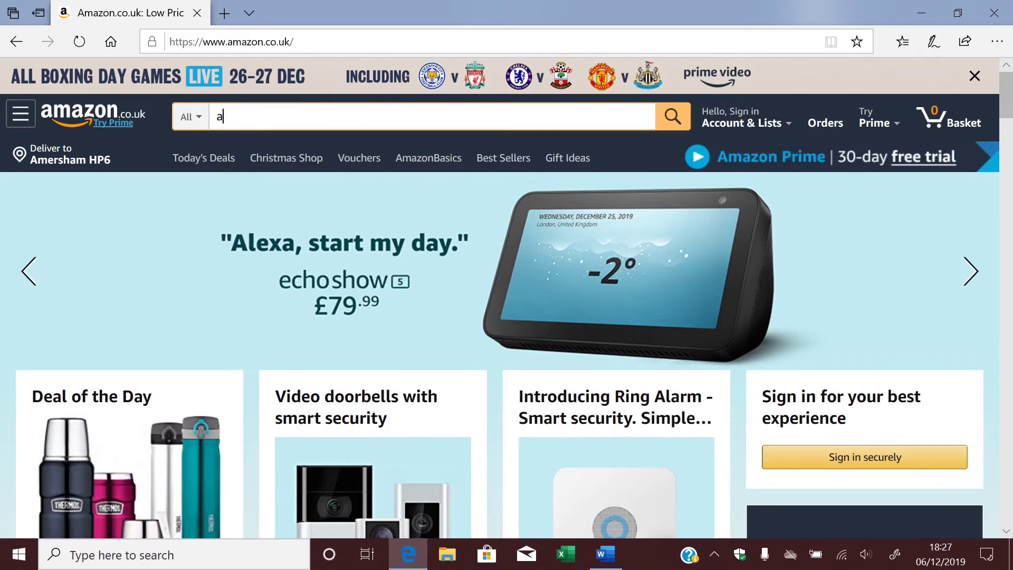
Search Amazon for 'avery labels' and open the L7160 21-per-sheet address label page.
text(very l)
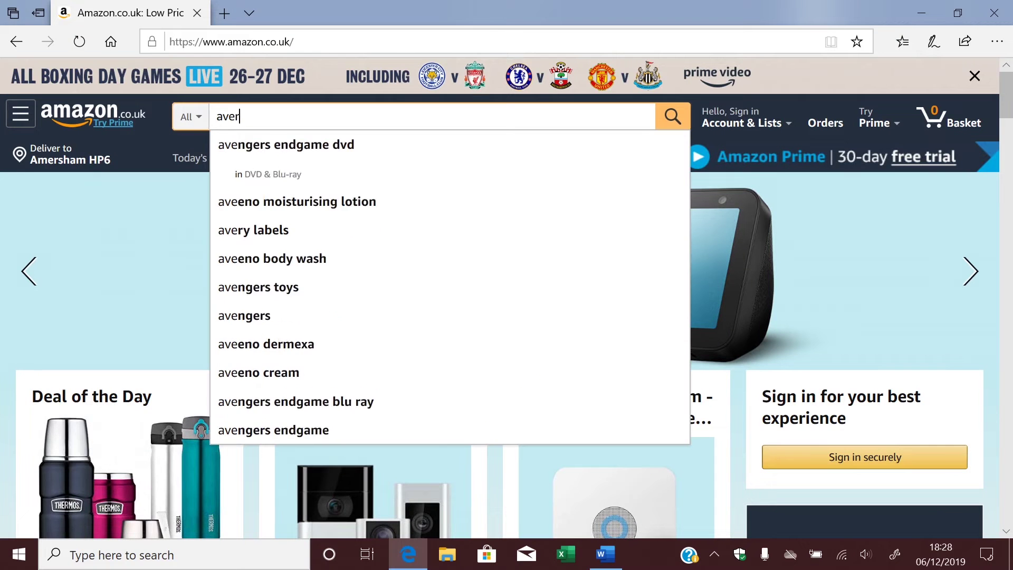
click(505, 145)
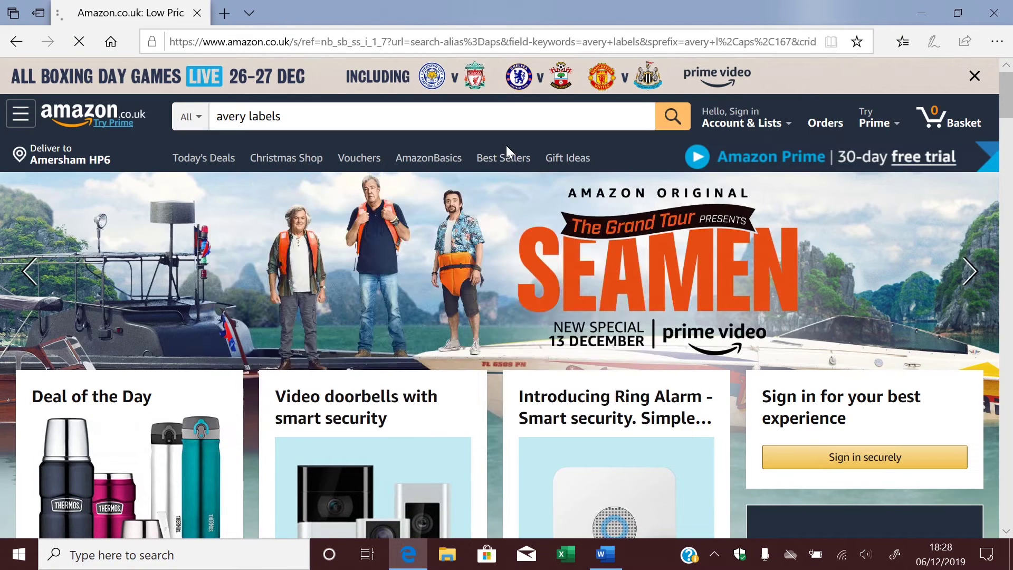
scroll(507, 147, down, 6)
scroll(505, 148, down, 3)
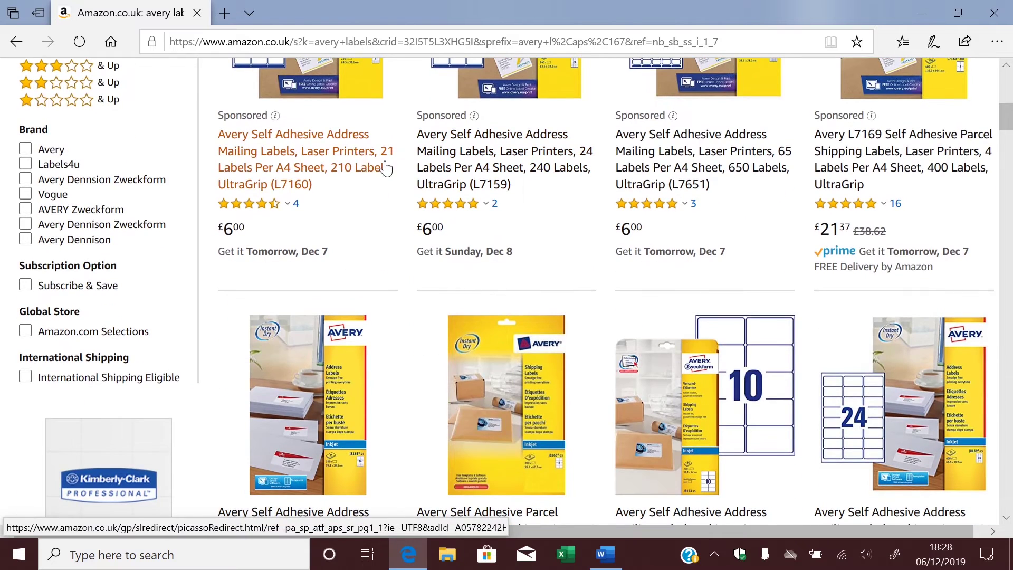
click(335, 157)
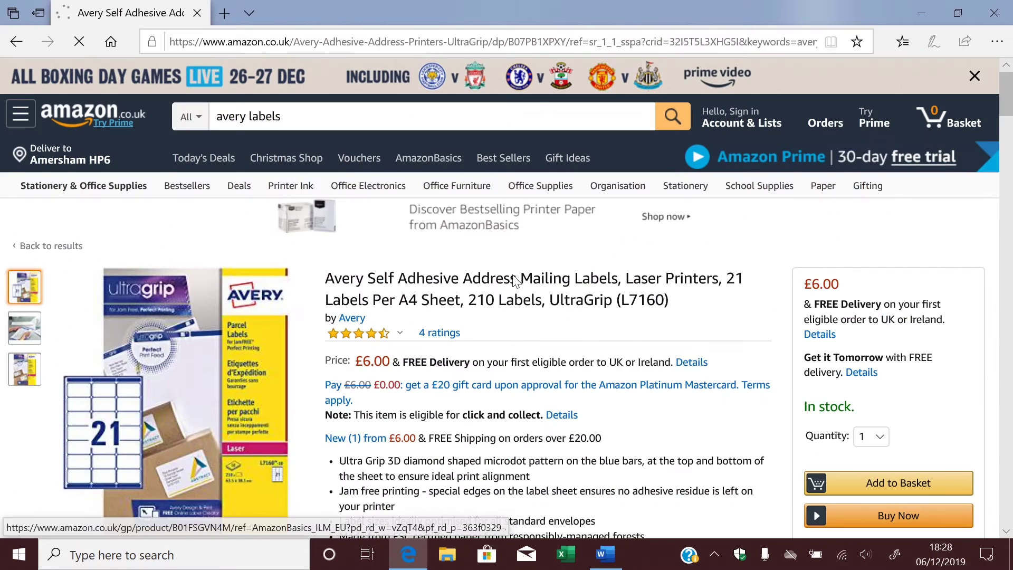
scroll(628, 334, down, 1)
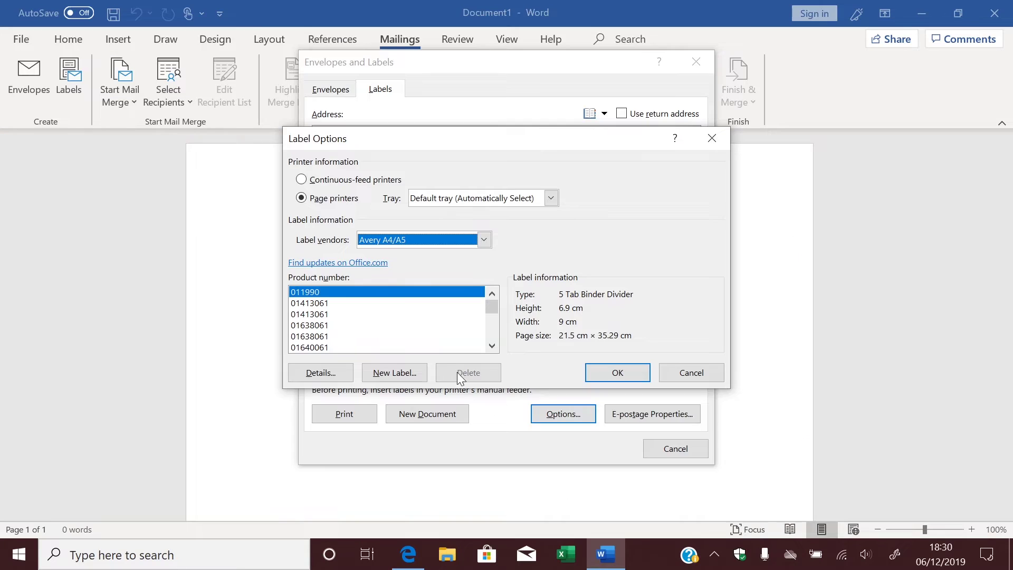
Jump to product number L7160 in the Avery A4/A5 product list.
click(430, 295)
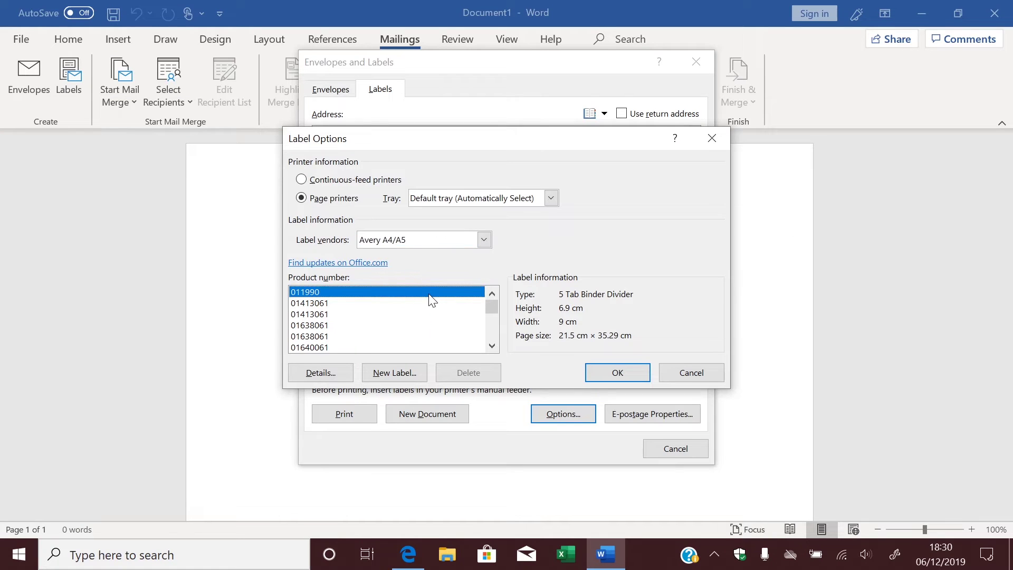
text(L7160)
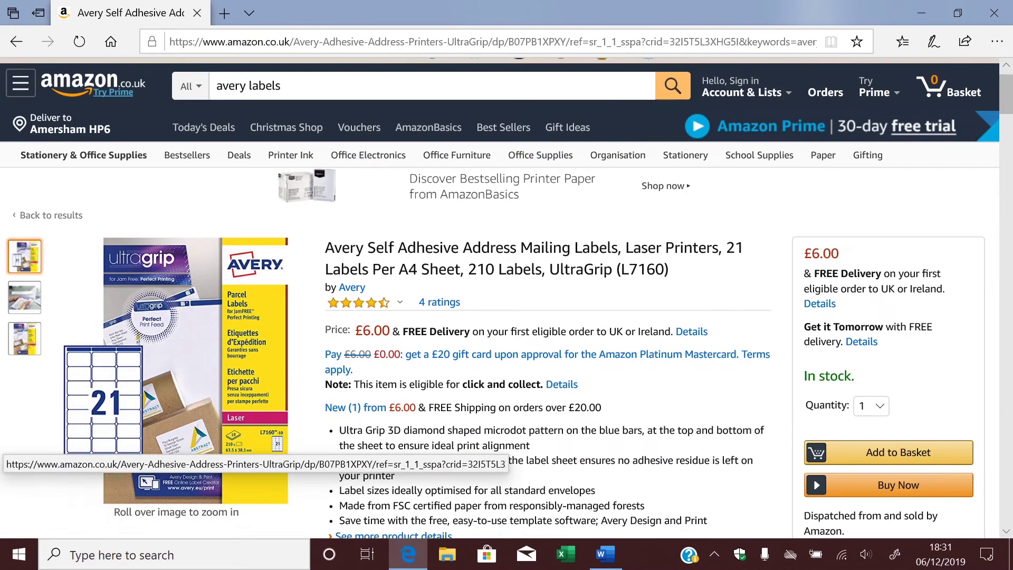
Add the Avery L7160 address labels to the Amazon basket.
click(896, 463)
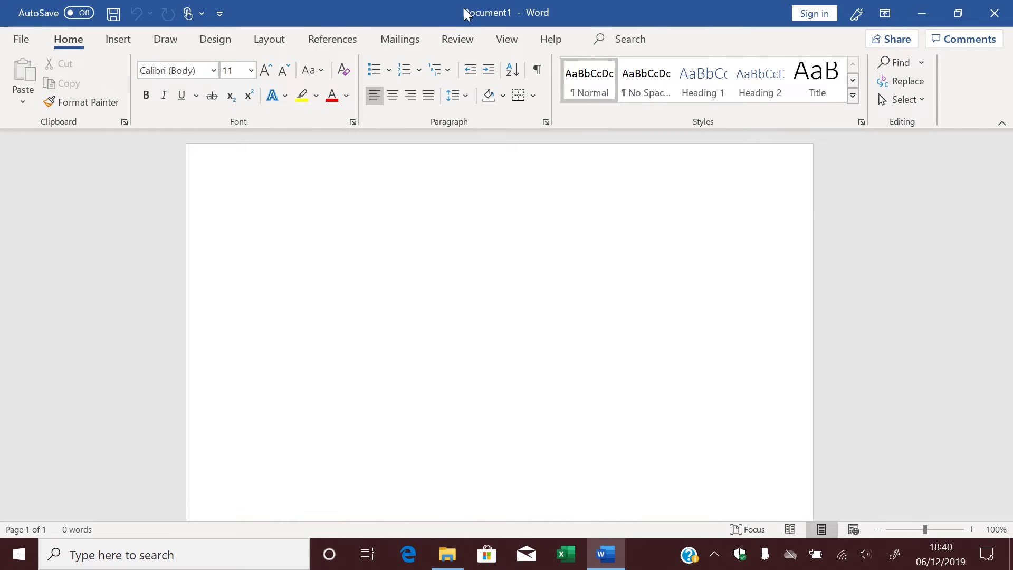
Reopen Label Options and choose vendor Avery A4/A5 with product number L7160.
click(411, 43)
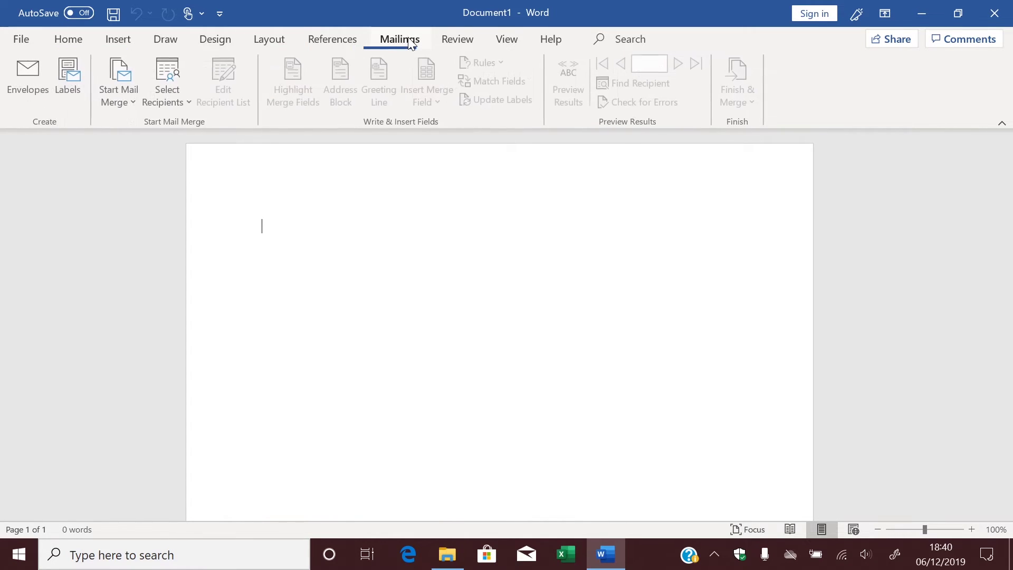
click(69, 79)
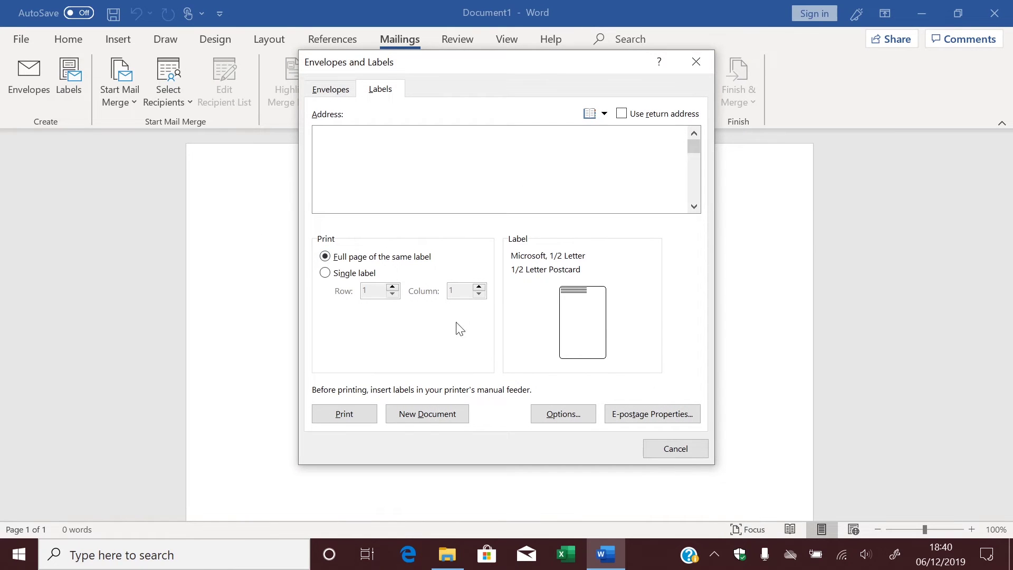
click(560, 417)
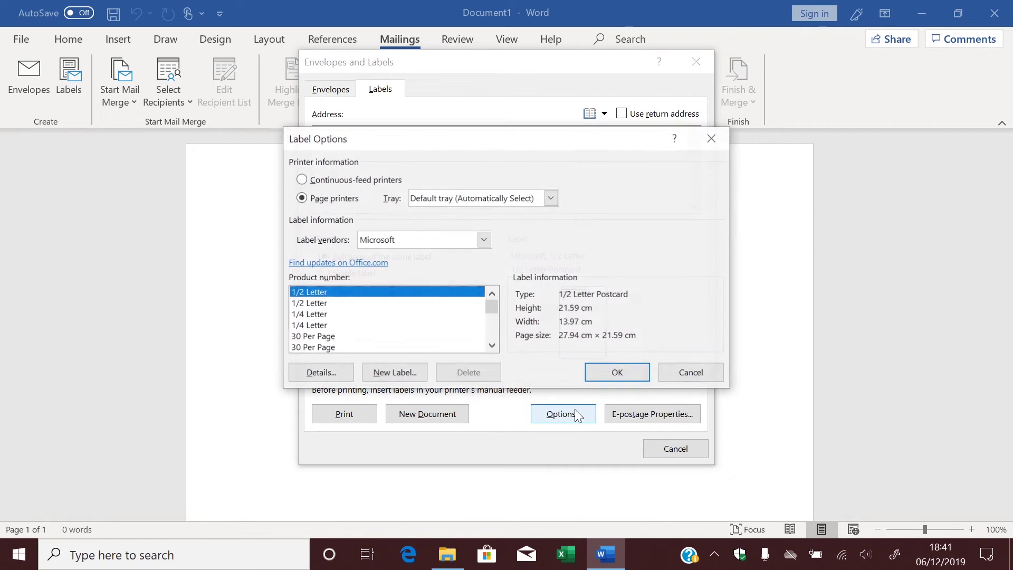
click(483, 242)
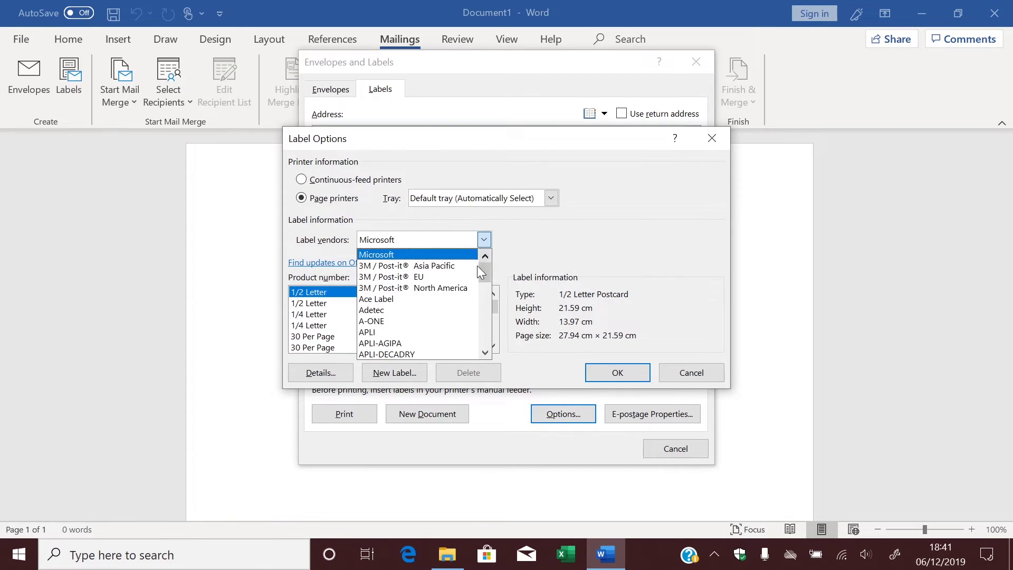
scroll(458, 333, down, 1)
click(457, 333)
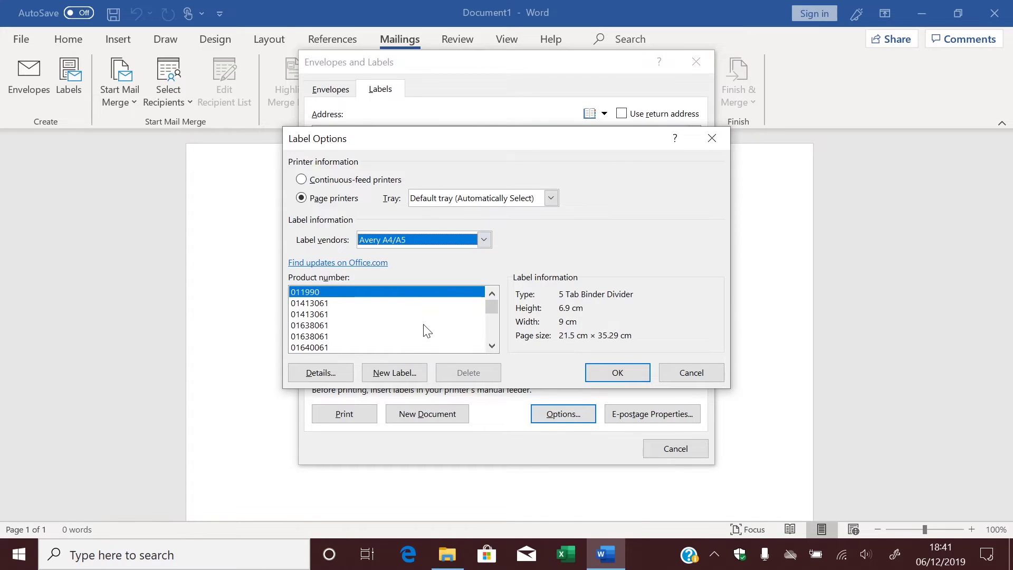
click(409, 301)
text(L7160)
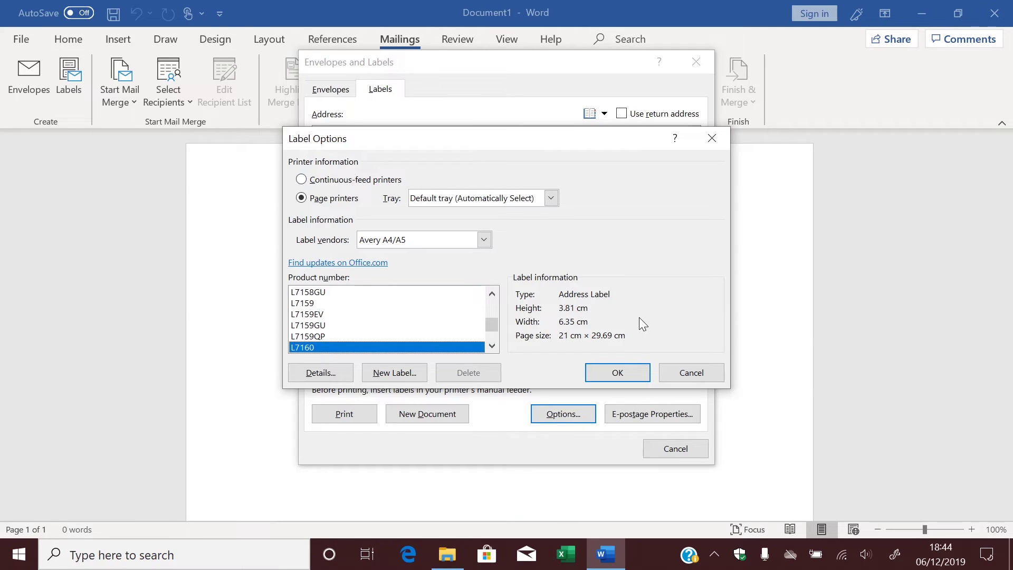
Review the L7160 label's 3.81 × 6.35 cm dimensions, then confirm the L7160 choice.
click(406, 378)
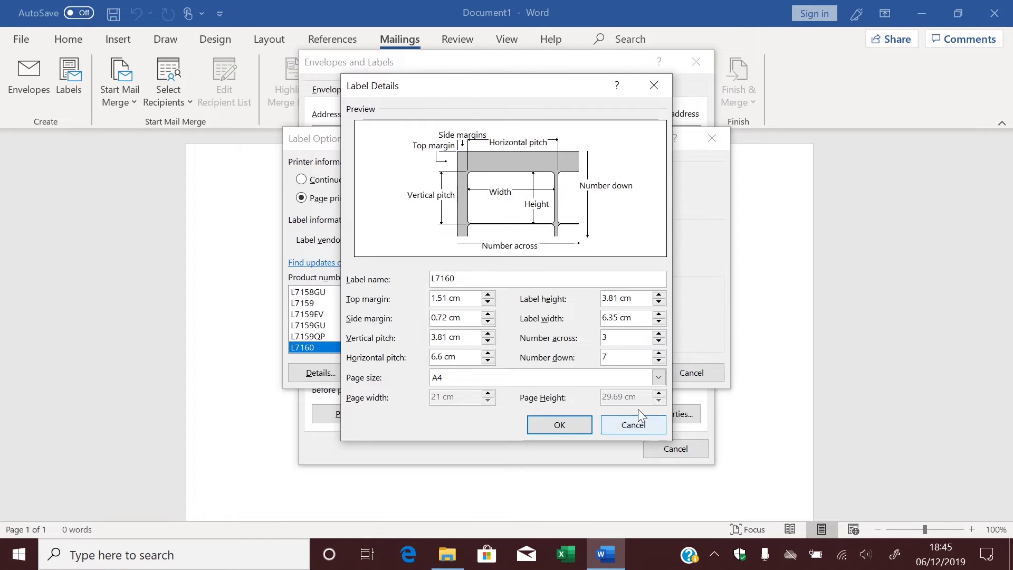
click(650, 422)
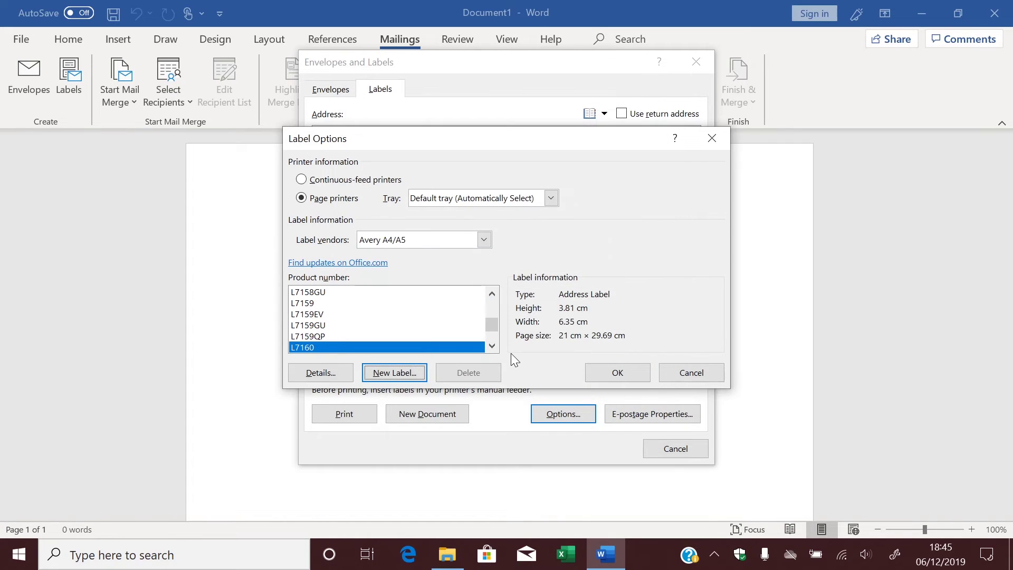
click(644, 373)
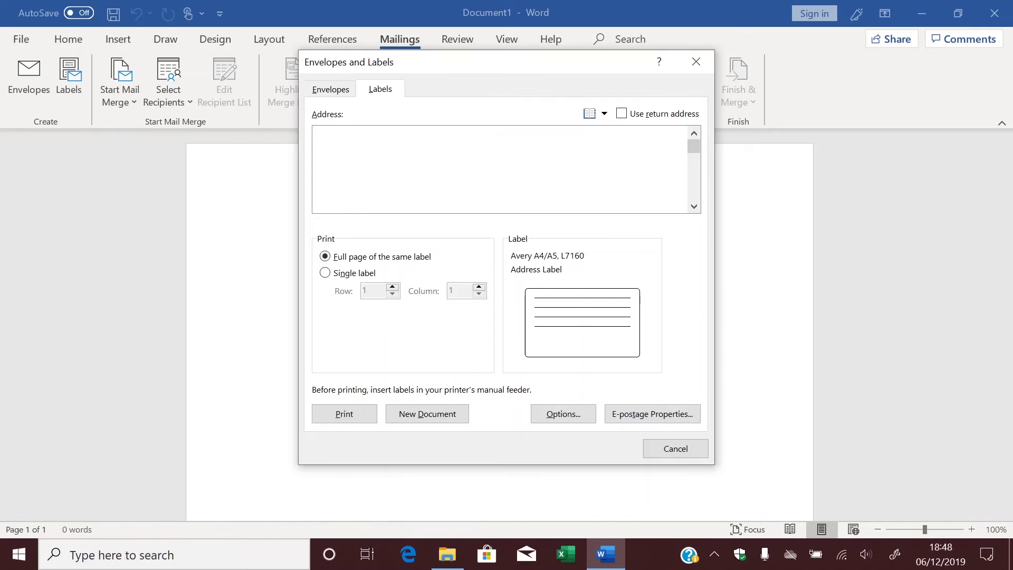
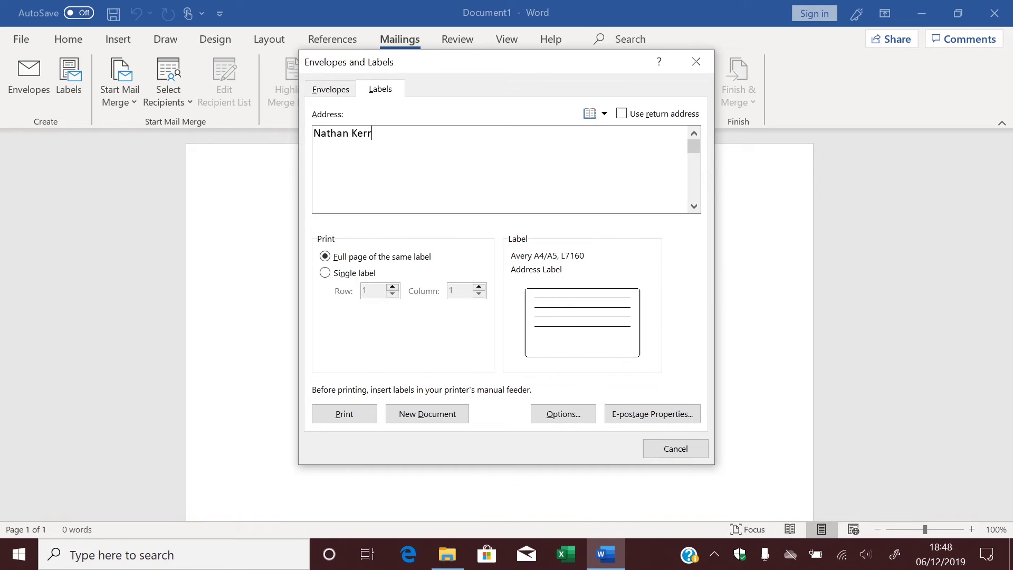
Enter the recipient's name, street, town and postcode as four lines in the Address box.
key(Return)
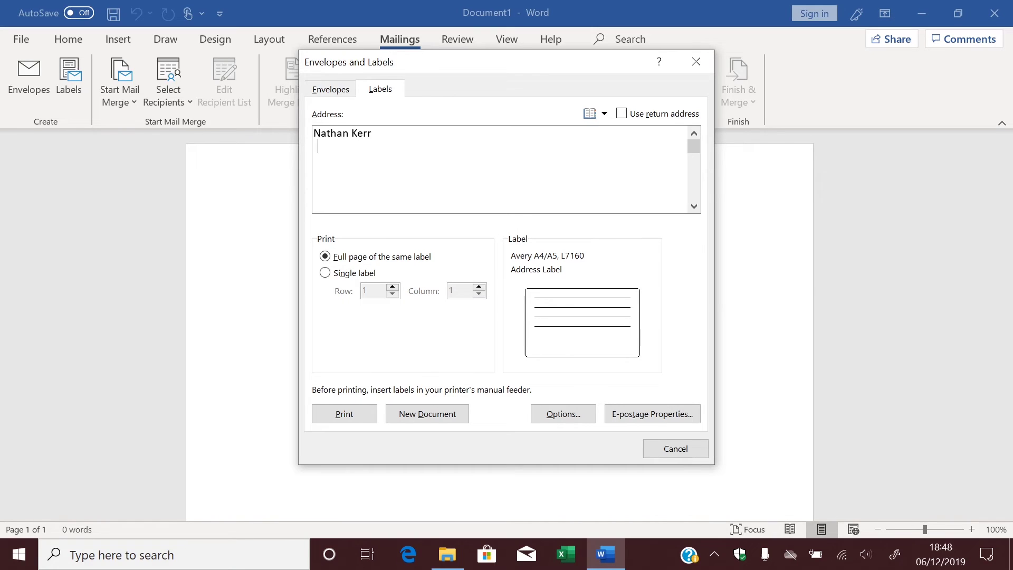
key(Return)
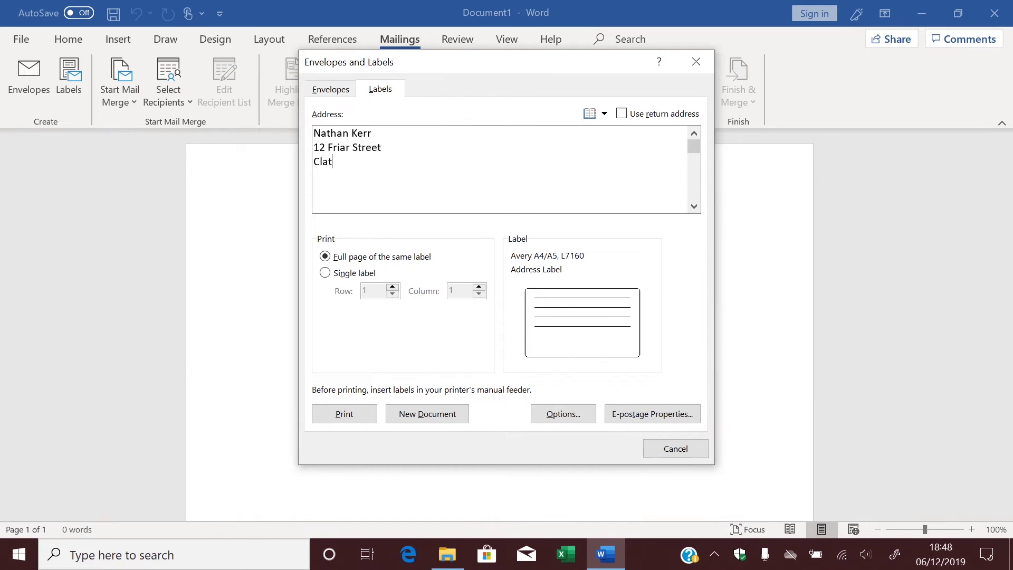
key(Return)
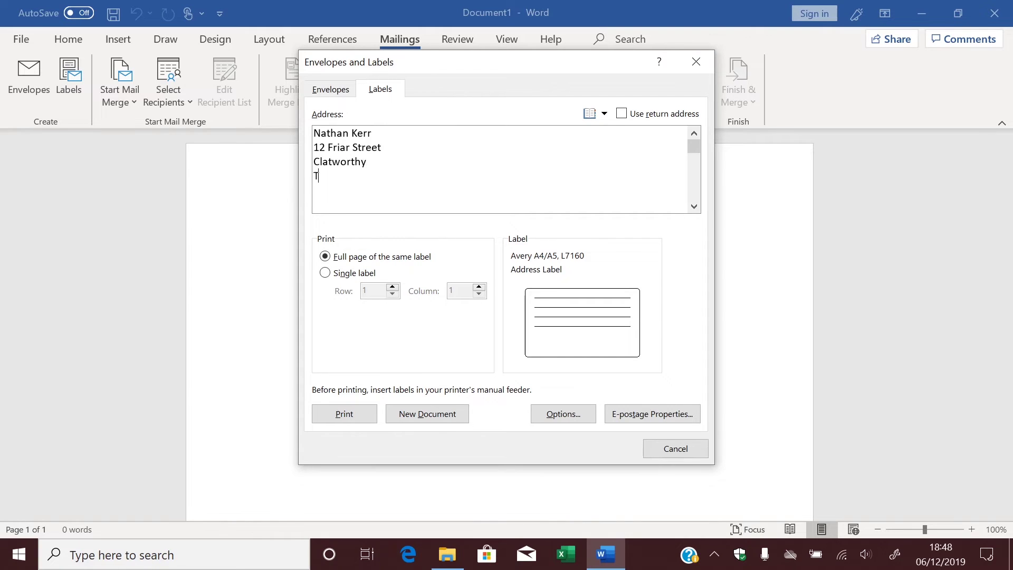
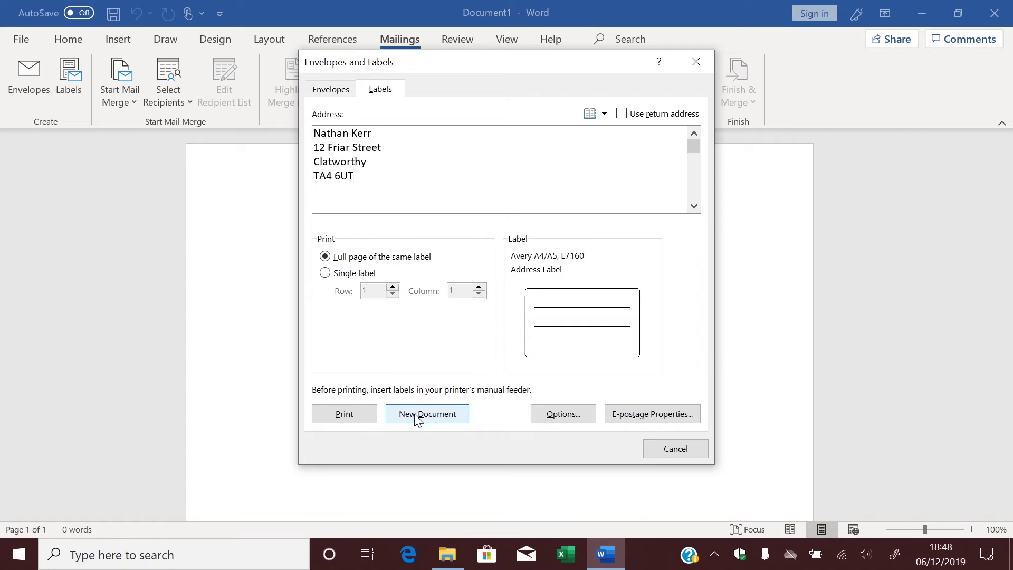
Generate the Labels2 sheet of repeated addresses and enlarge all label text to 12 pt.
click(441, 423)
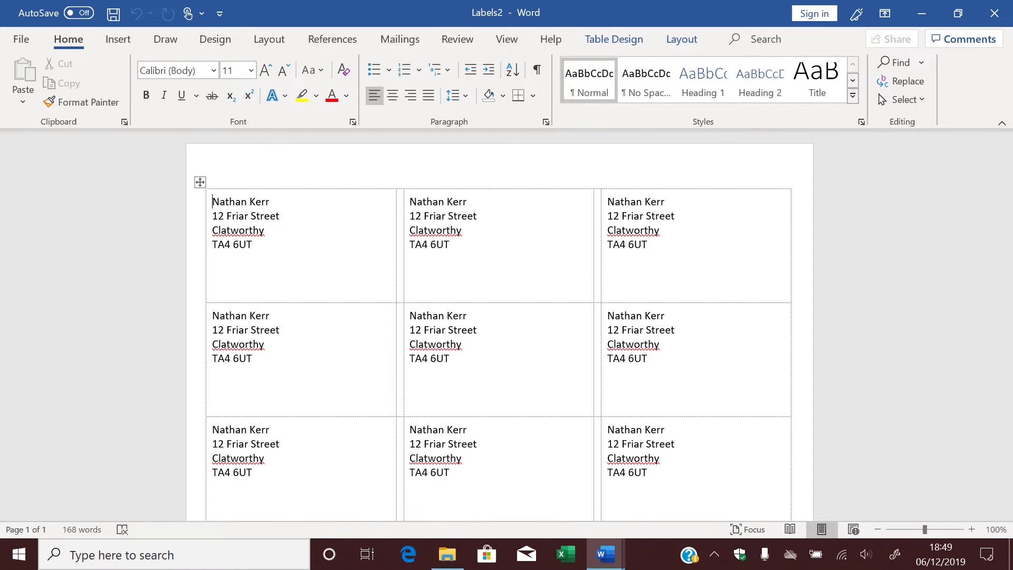
key(ctrl+a)
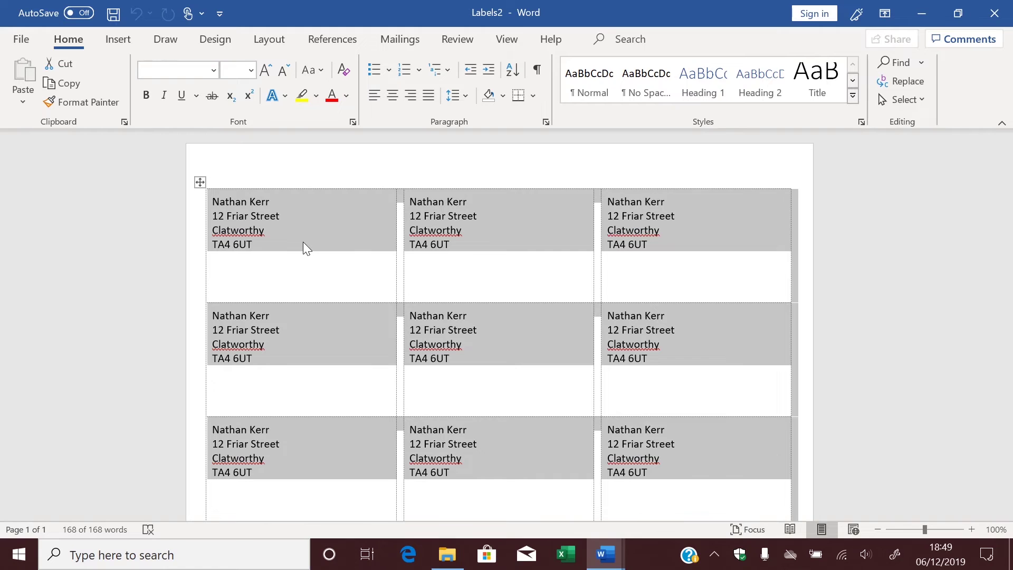
click(267, 71)
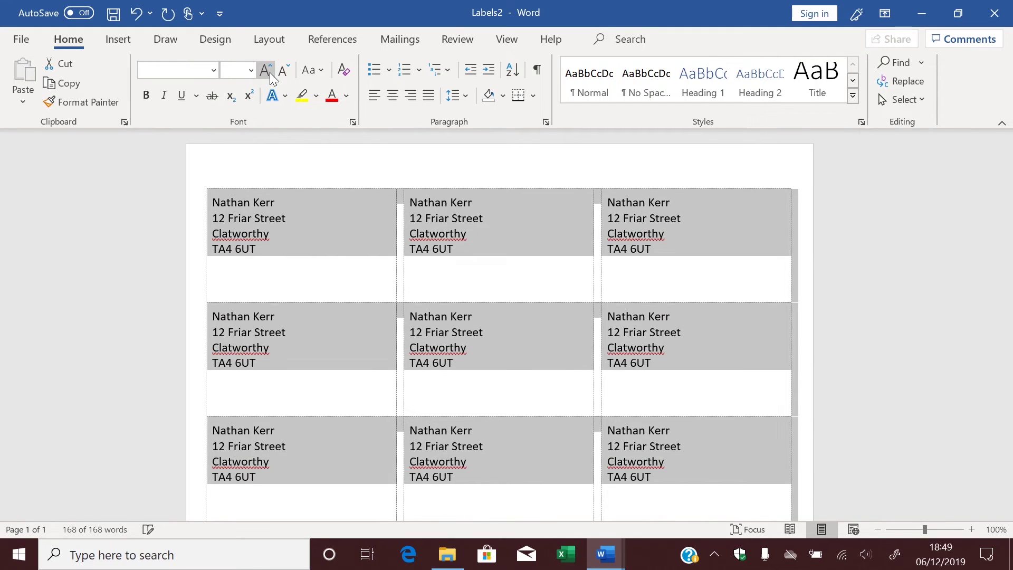
click(147, 96)
click(147, 96)
click(304, 263)
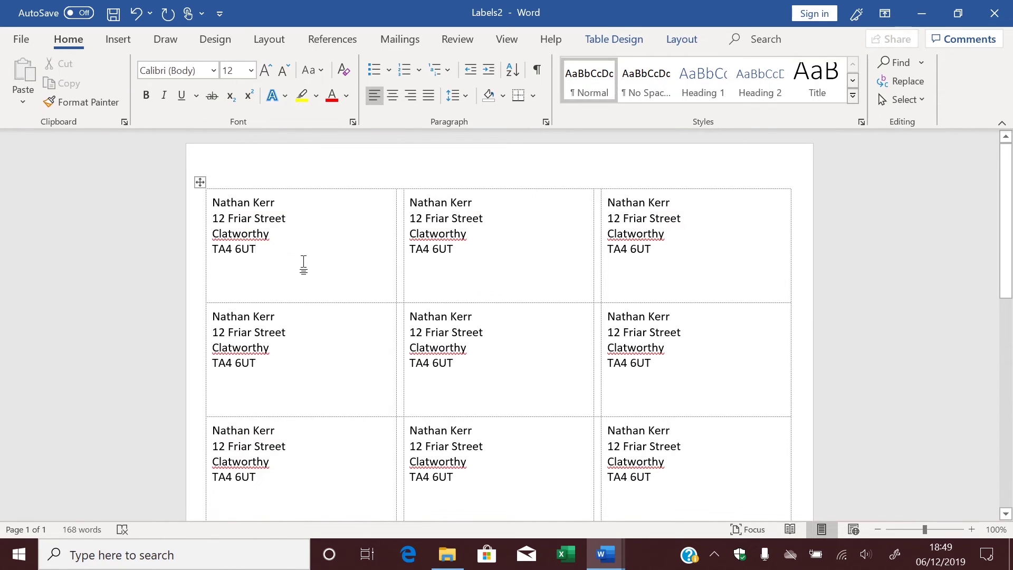
click(27, 40)
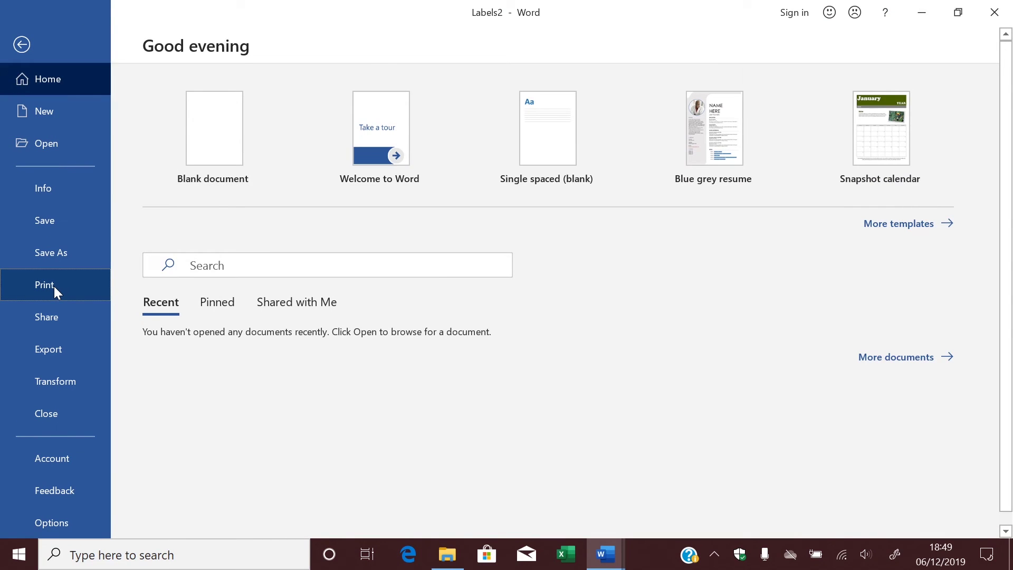
Preview the Labels2 label sheet on the Print page, then return to blank Document1.
click(54, 288)
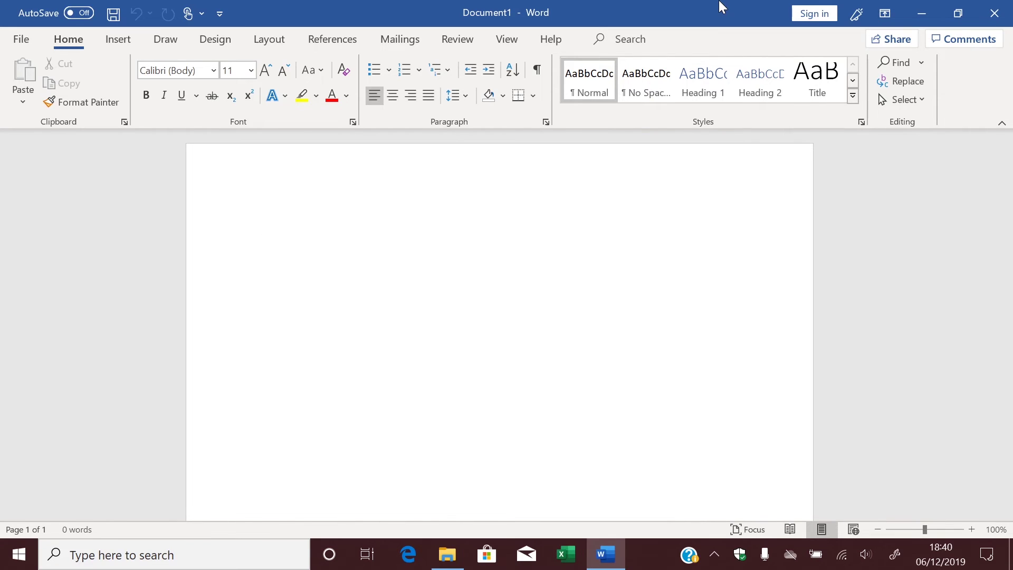
Open Envelopes and Labels from Mailings with an empty address and Avery L7160 set.
click(404, 41)
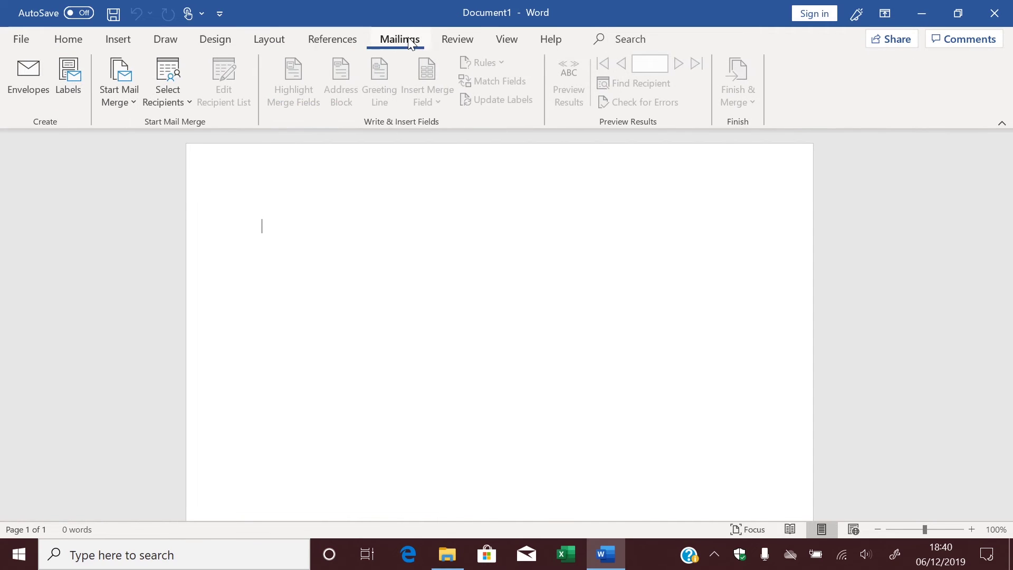
click(69, 82)
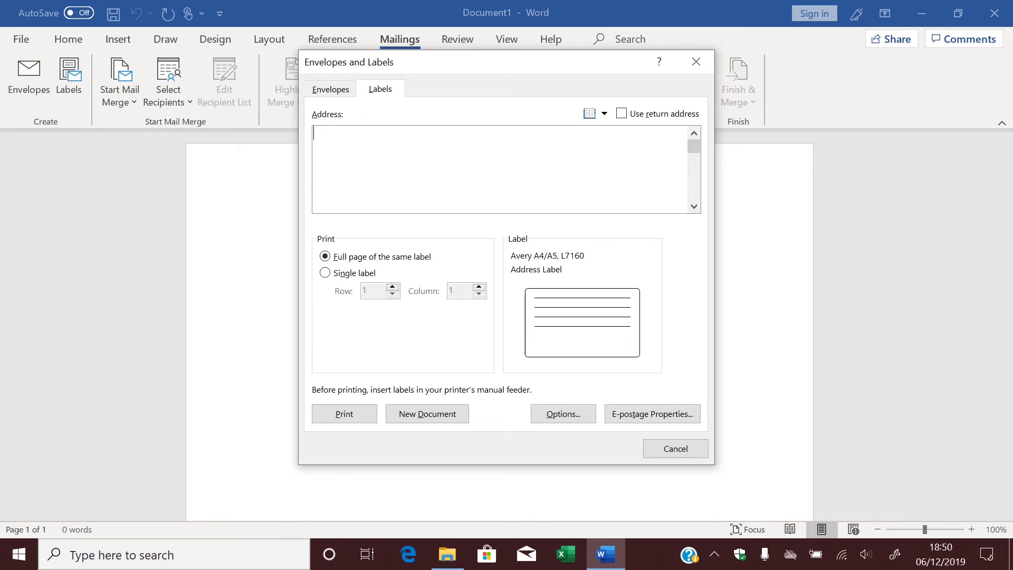
click(343, 274)
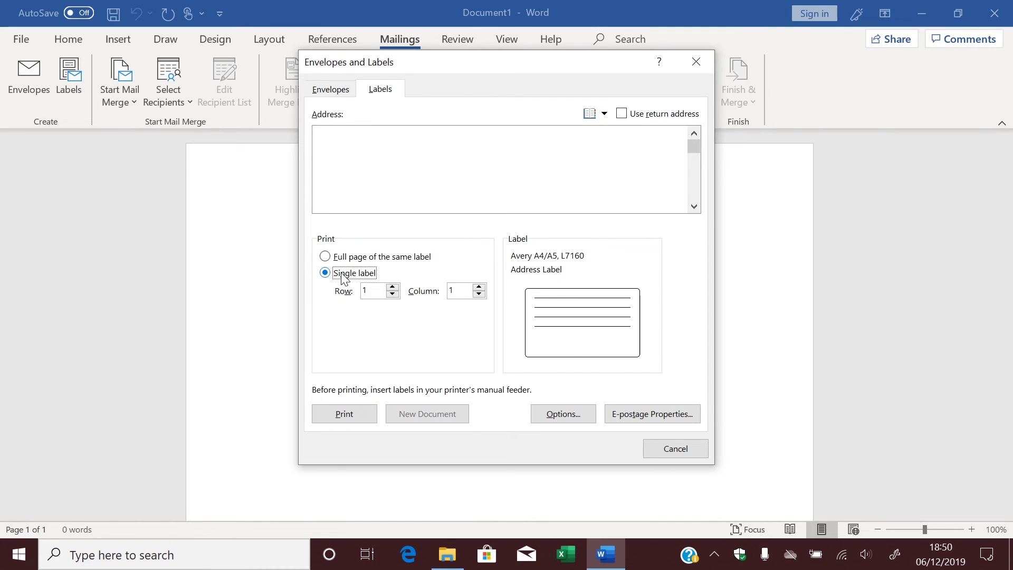
click(392, 288)
click(392, 287)
click(480, 288)
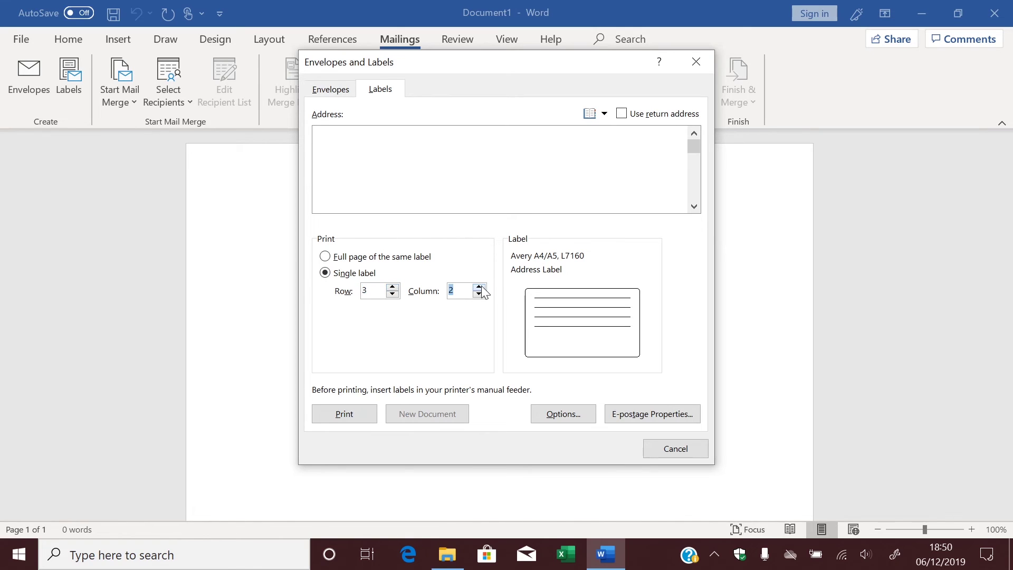
click(393, 287)
click(394, 288)
click(393, 288)
click(394, 287)
click(418, 257)
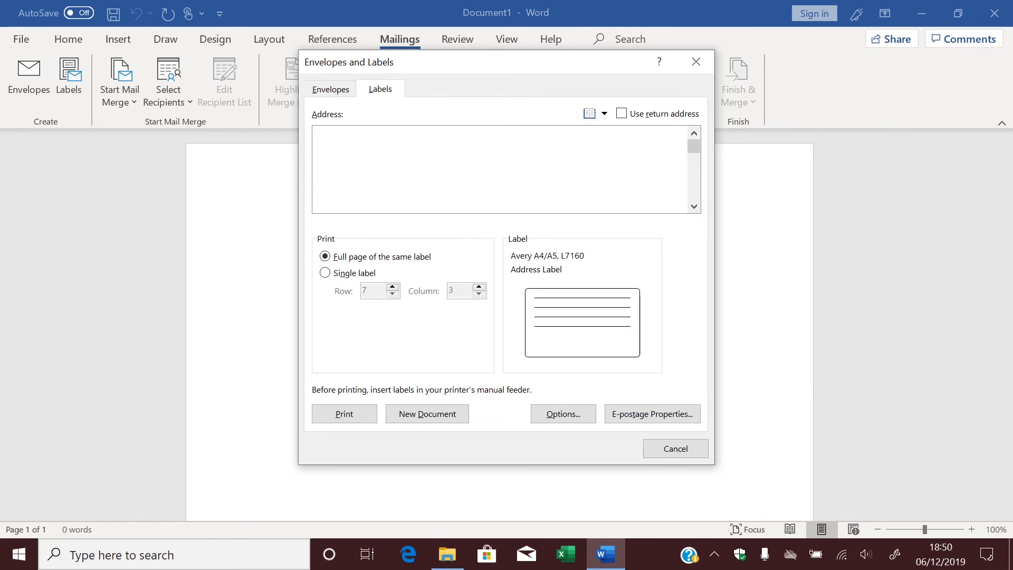
Create a new blank label sheet and enter the first recipient's name, street, town and postcode.
click(440, 412)
scroll(500, 324, down, 5)
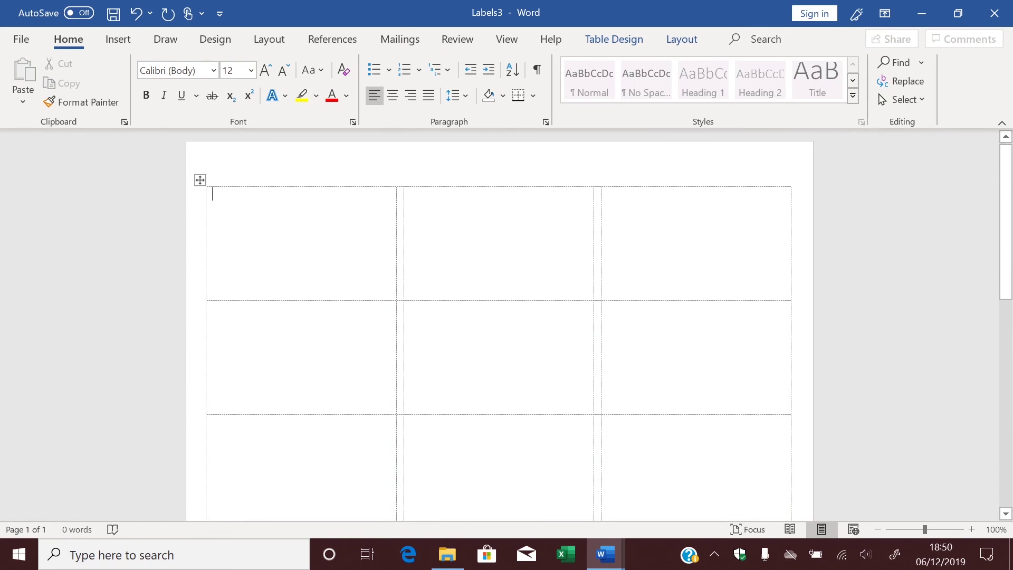
key(Return)
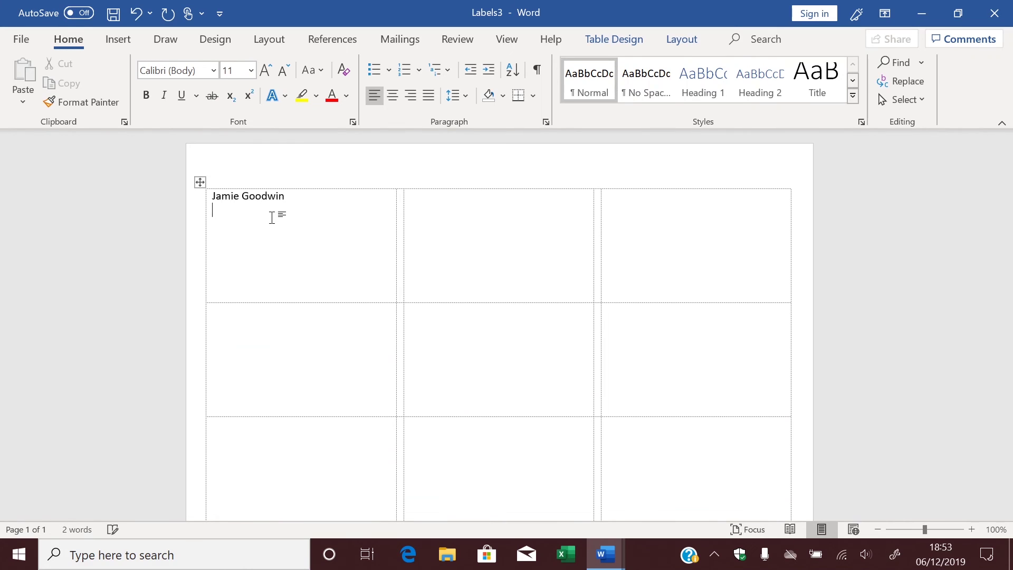
key(Return)
key(Return)
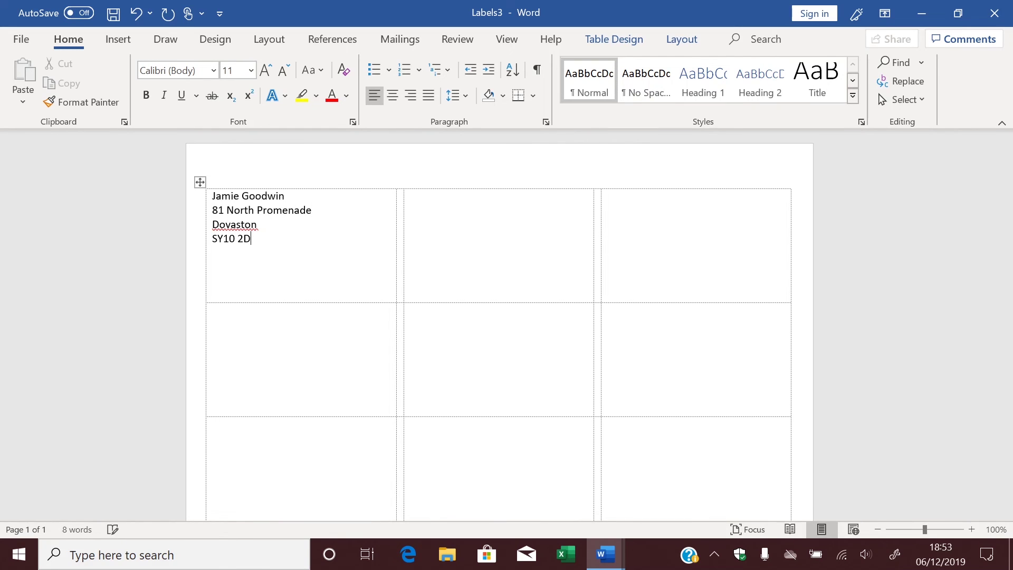
Fill the second label with another recipient's name, street address and town.
click(433, 219)
key(Return)
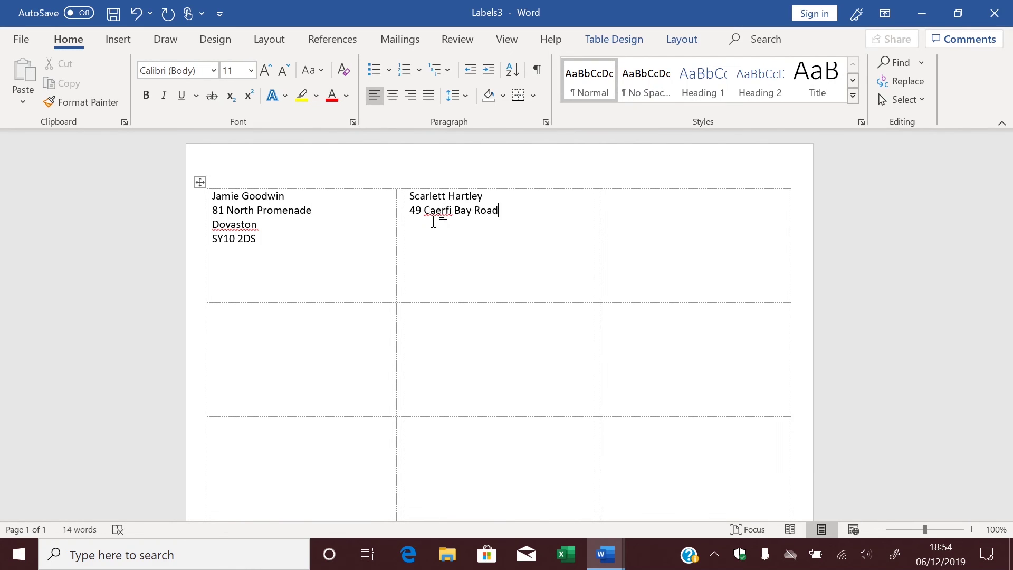
key(Return)
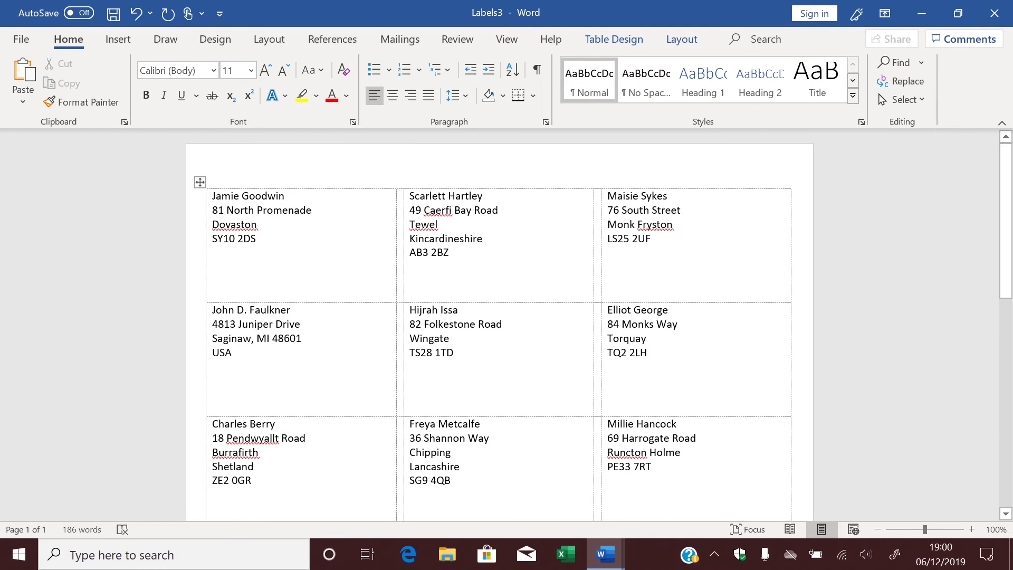
Show the Print page preview of the Labels3 address sheet with 1 copy.
click(30, 37)
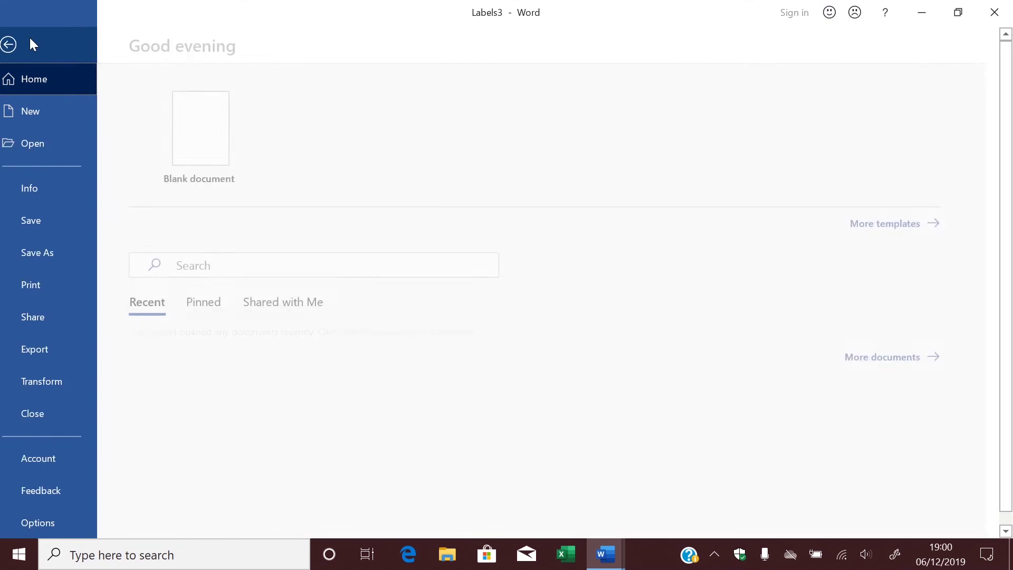
click(53, 287)
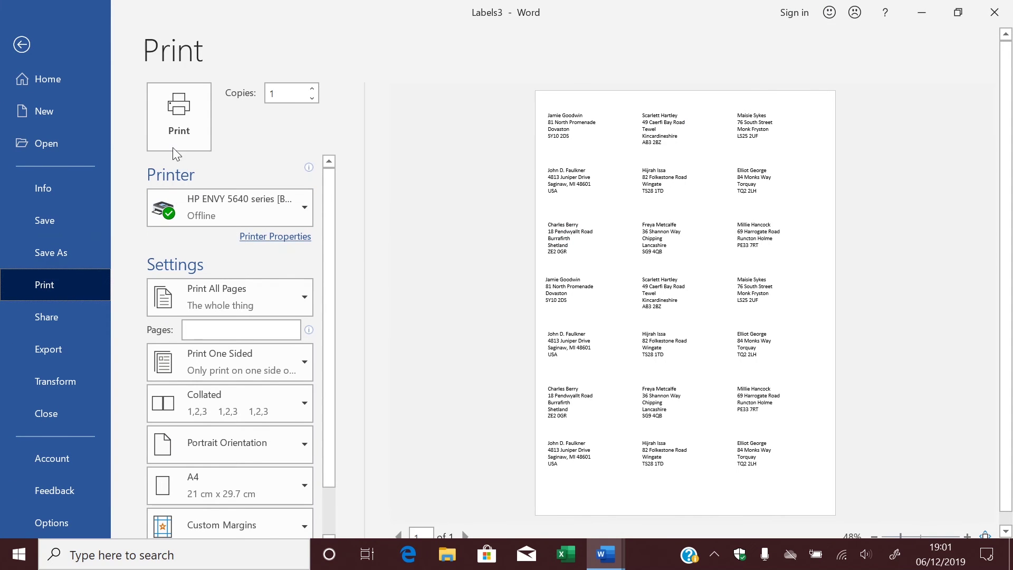